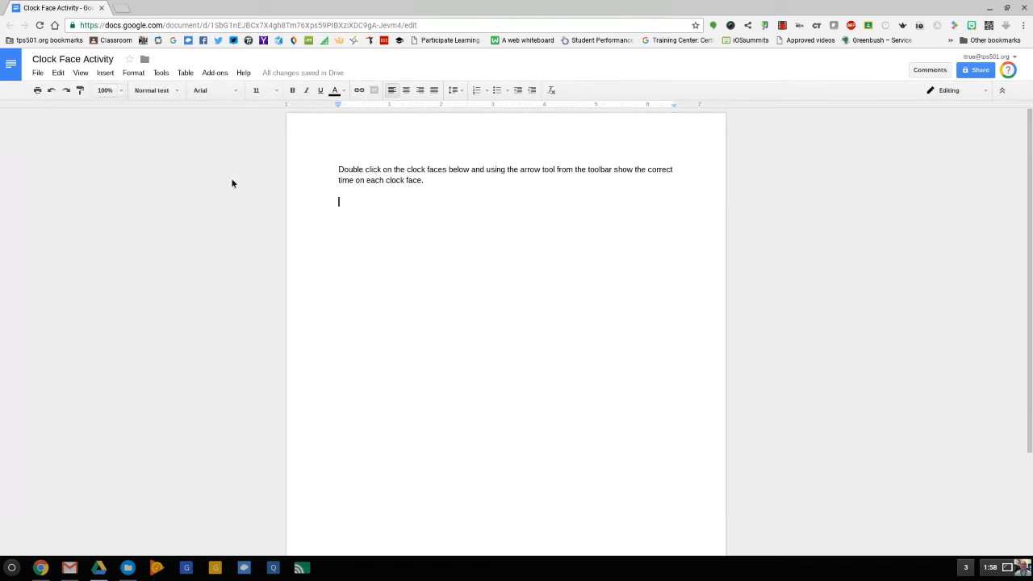
# Step: Start a new drawing in the document and search Google images for "blank clock face" to insert
pyautogui.click(111, 75)
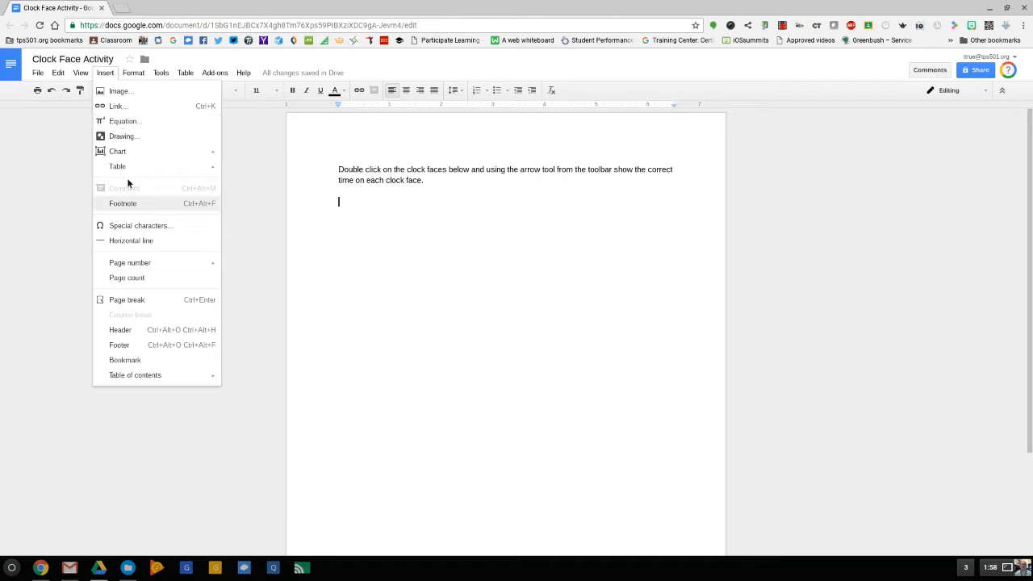
pyautogui.click(122, 138)
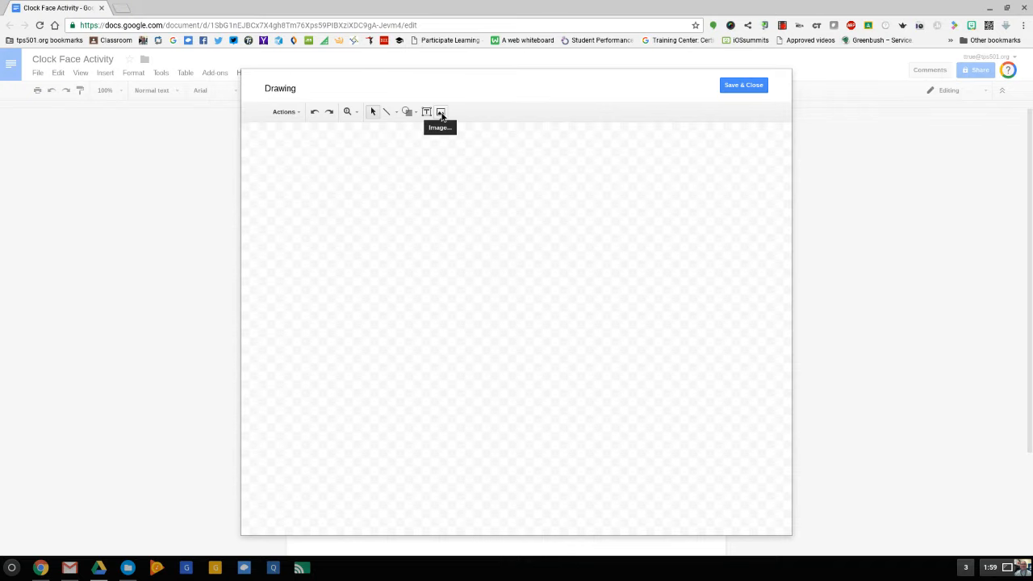
pyautogui.click(441, 113)
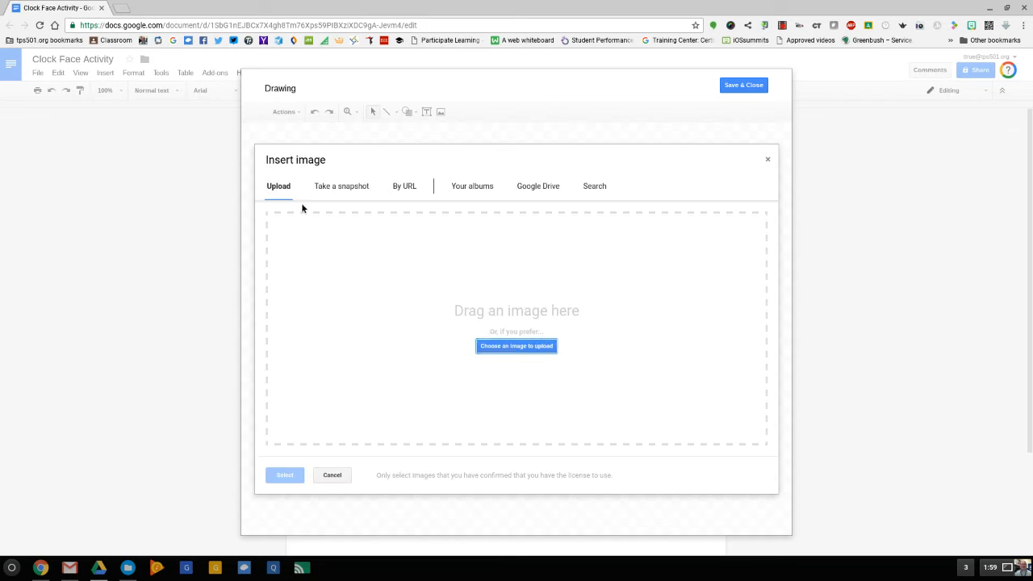
pyautogui.click(595, 187)
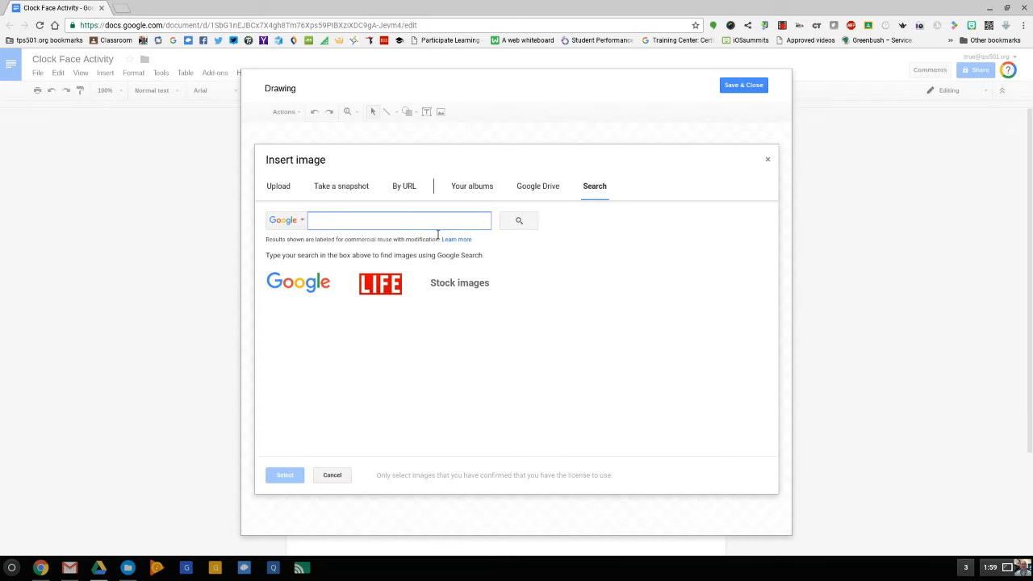
pyautogui.write('blank cl')
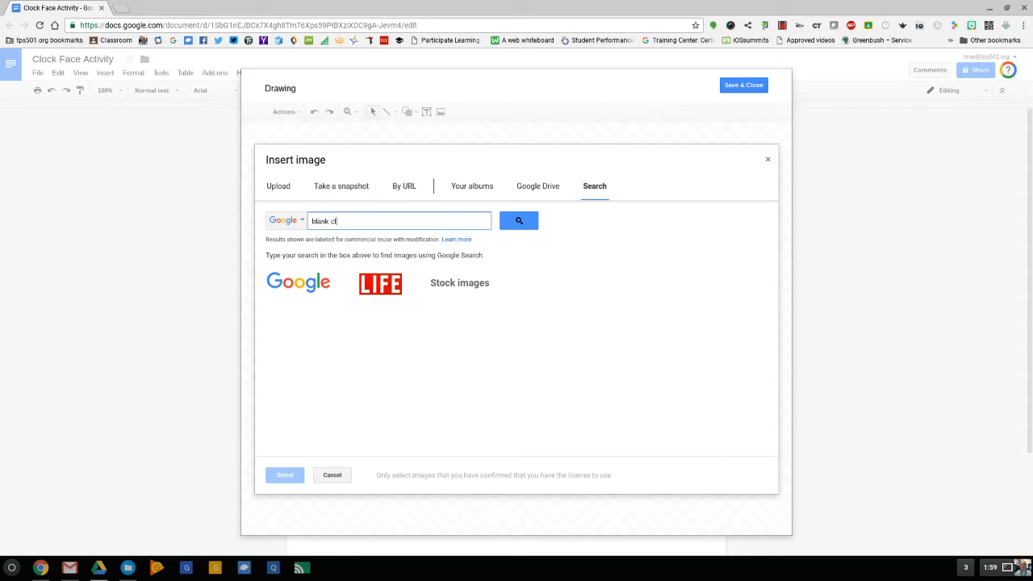
pyautogui.write('ock face')
pyautogui.press('Return')
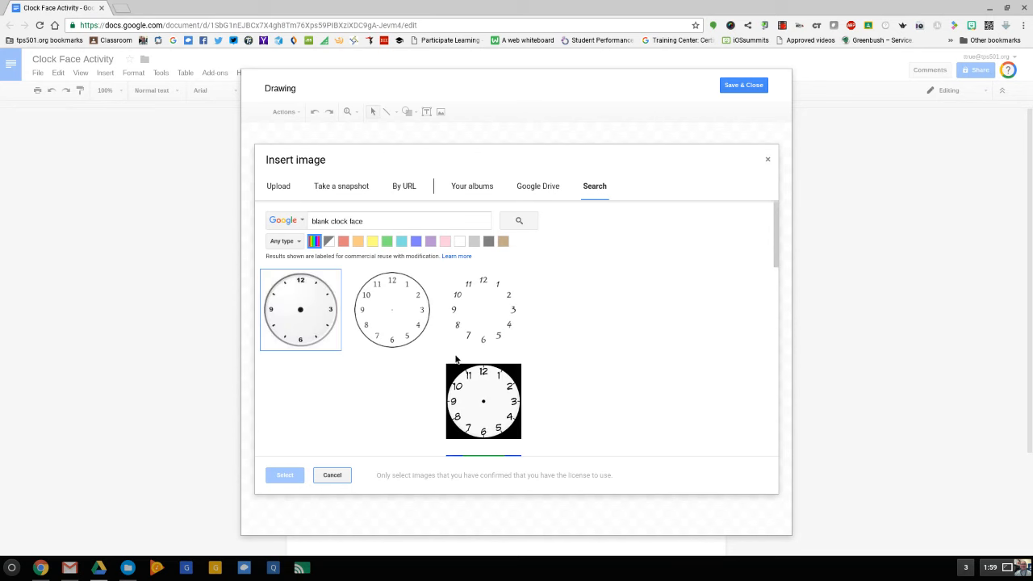
# Step: Insert the thin-outlined clock face with twelve numbers and no hands, and shrink it into the upper-left corner of the canvas
pyautogui.click(414, 310)
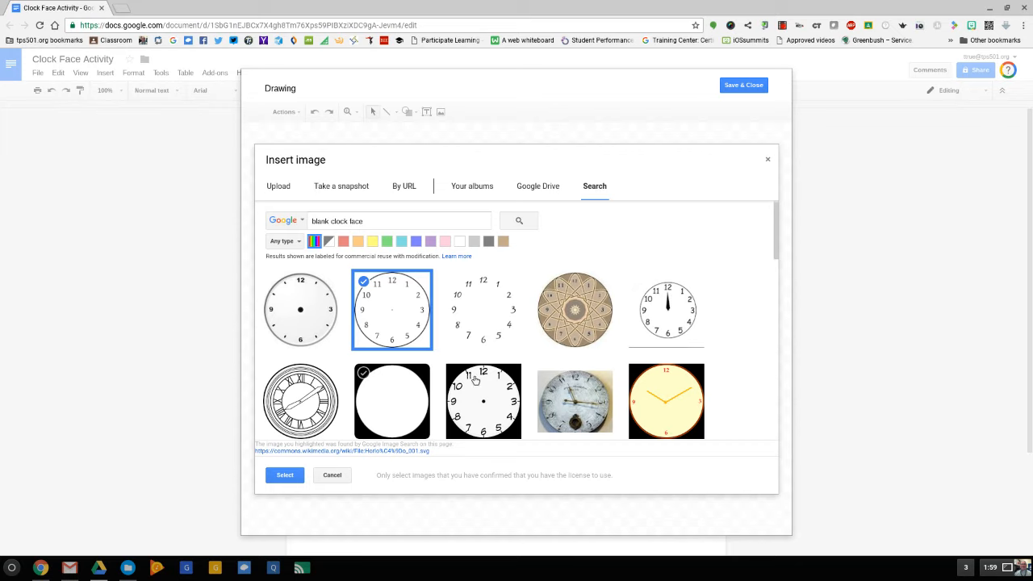
pyautogui.scroll(-1, 448, 372)
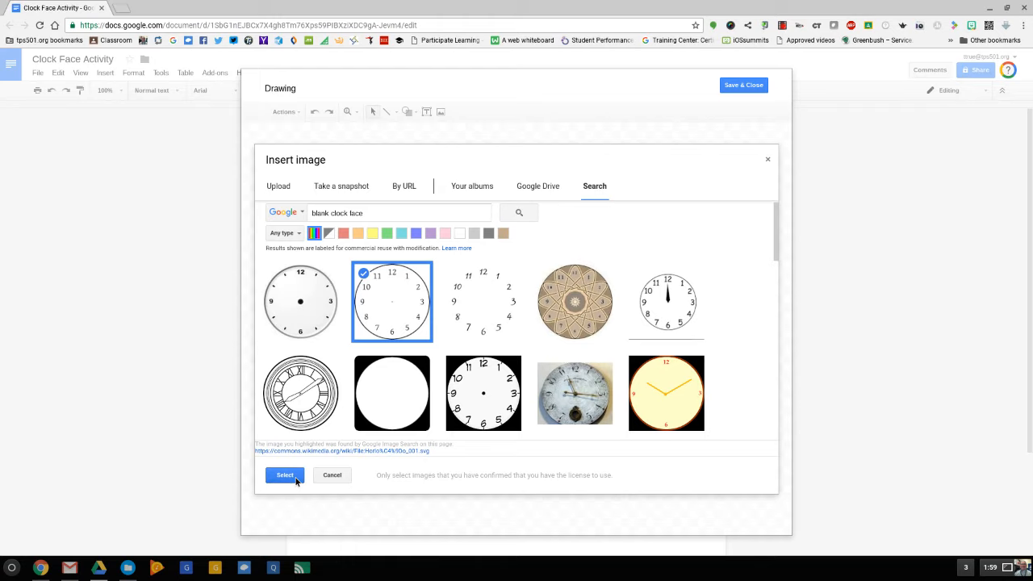
pyautogui.click(286, 475)
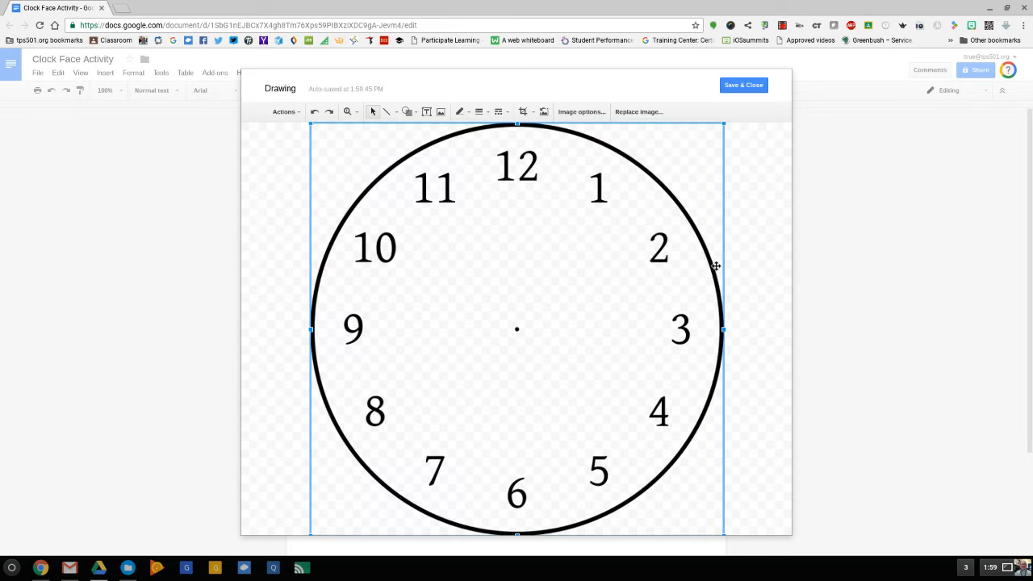
pyautogui.moveTo(723, 534); pyautogui.dragTo(422, 234)
pyautogui.moveTo(394, 187); pyautogui.dragTo(358, 204)
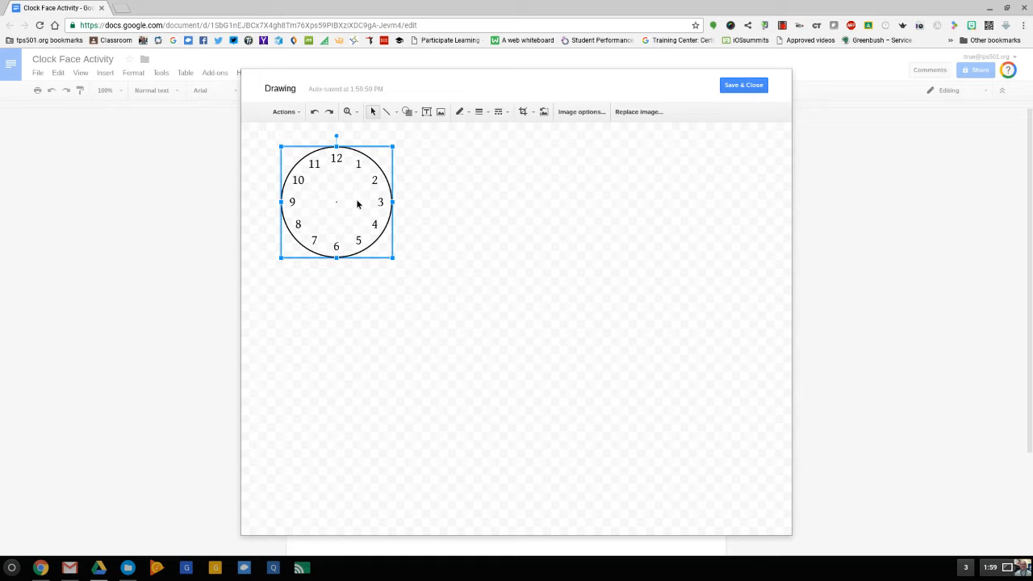
# Step: Copy the clock face and place two copies beside it, forming an evenly spaced, aligned row of three
pyautogui.rightClick(357, 202)
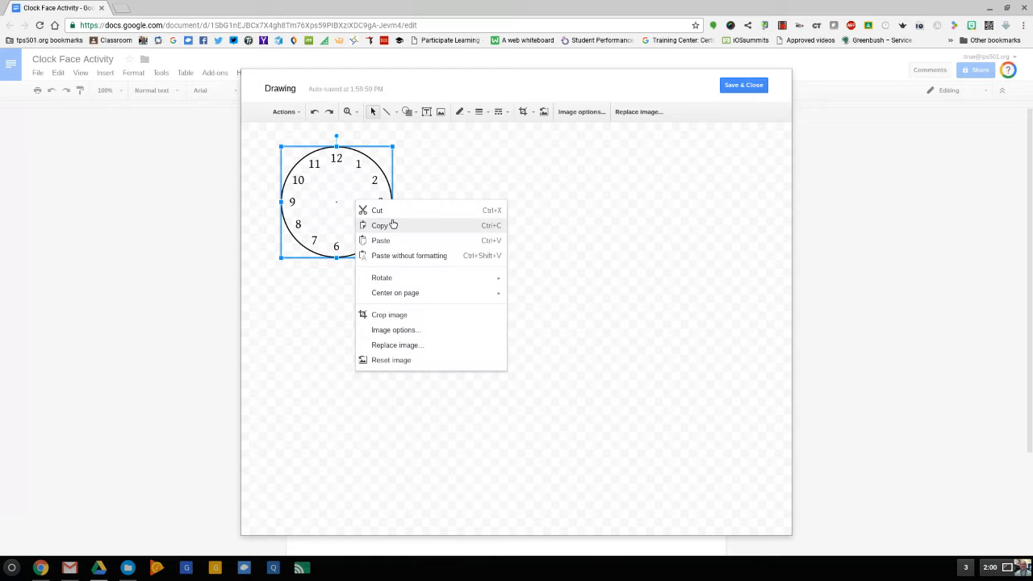
pyautogui.click(448, 167)
pyautogui.click(449, 167)
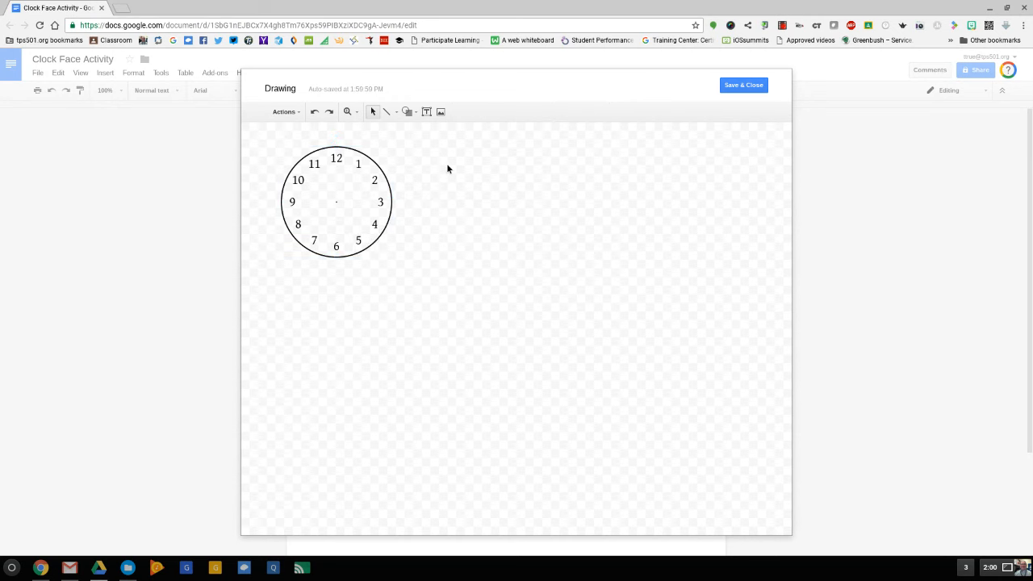
pyautogui.hotkey('ctrl', 'v')
pyautogui.moveTo(359, 233); pyautogui.dragTo(519, 229)
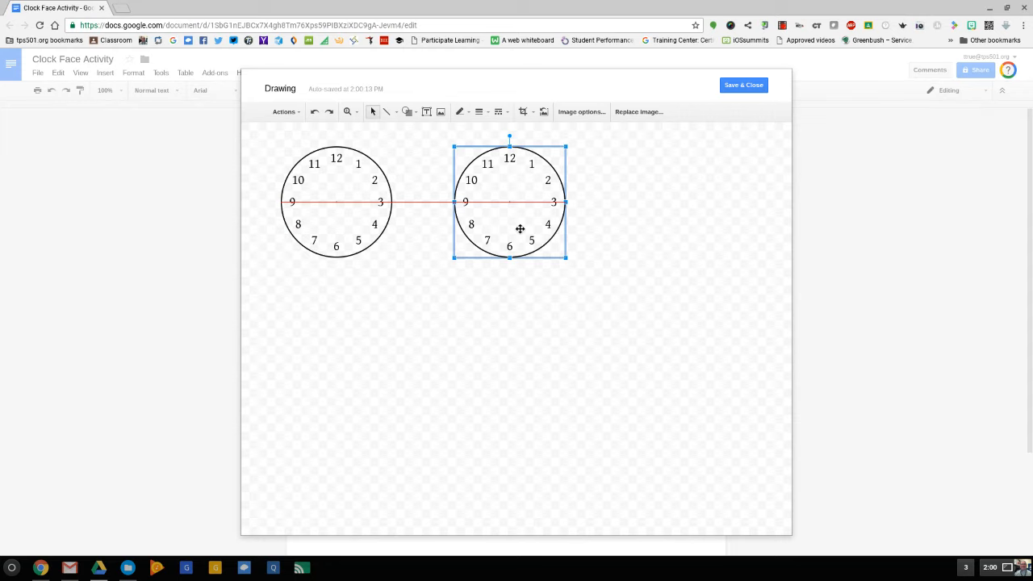
pyautogui.hotkey('ctrl', 'v')
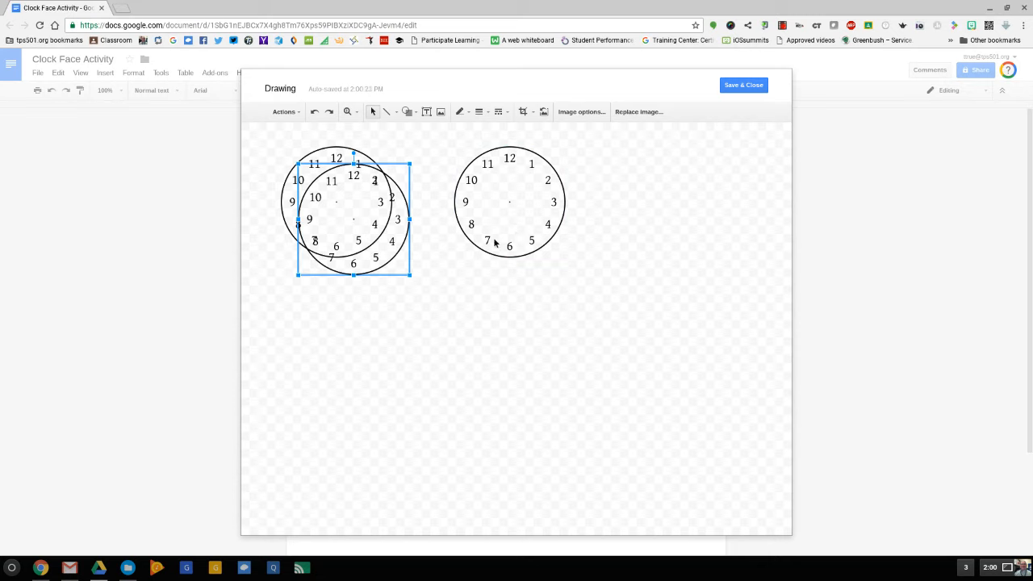
pyautogui.moveTo(399, 259)
pyautogui.mouseDown()
pyautogui.moveTo(664, 223)
pyautogui.moveTo(694, 242)
pyautogui.moveTo(721, 239)
pyautogui.mouseUp()
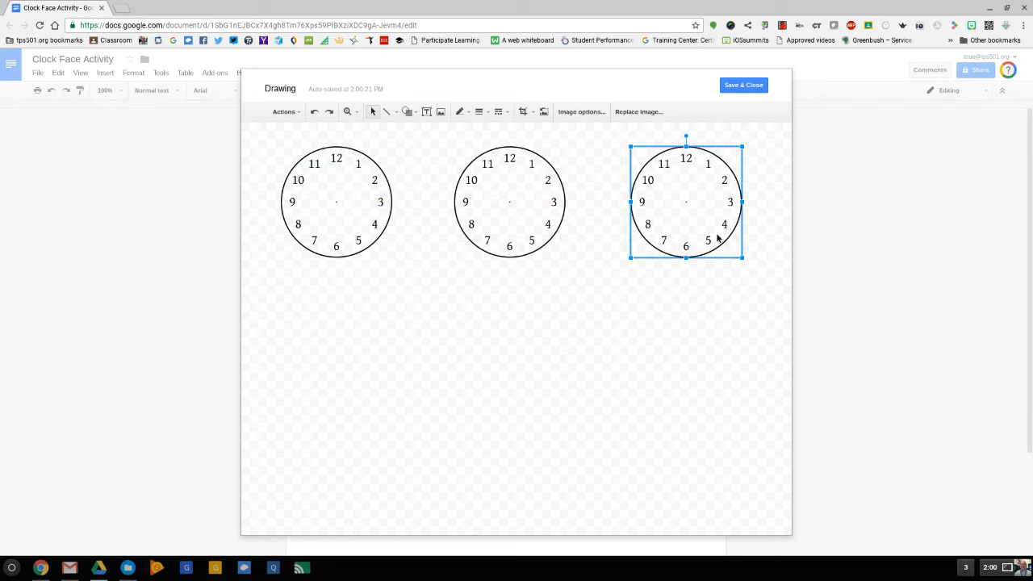
pyautogui.click(692, 300)
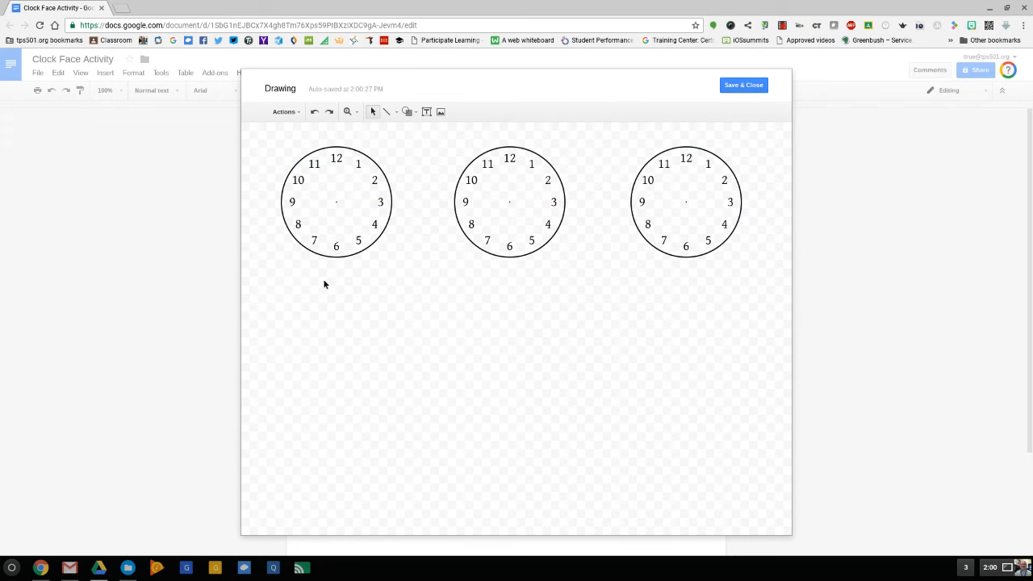
# Step: Add a text box reading 12:15 below the first clock, narrow it to fit and centre it under the clock
pyautogui.click(428, 113)
pyautogui.moveTo(308, 264); pyautogui.dragTo(376, 292)
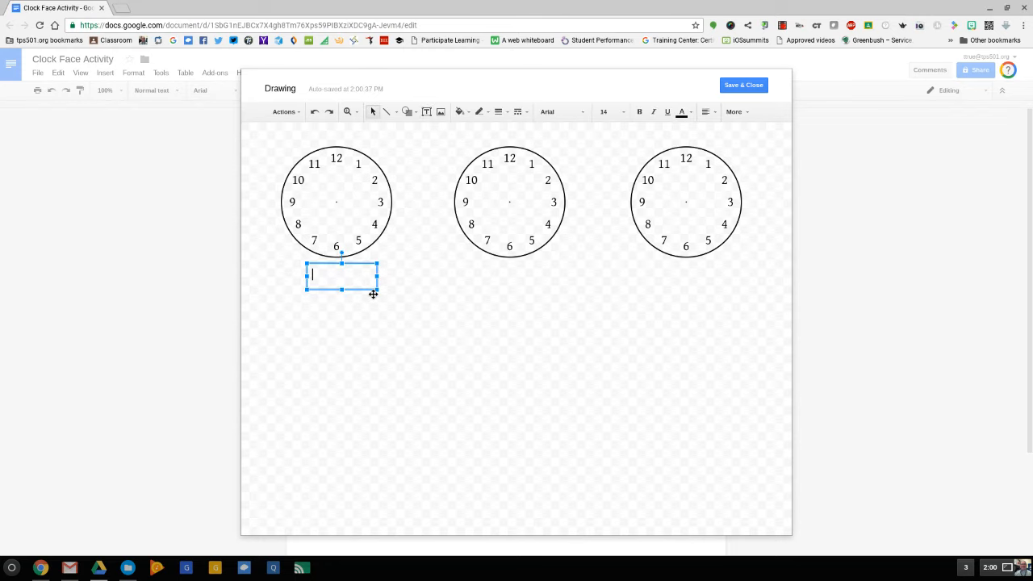
pyautogui.write('12:15')
pyautogui.moveTo(377, 276); pyautogui.dragTo(346, 276)
pyautogui.click(332, 263)
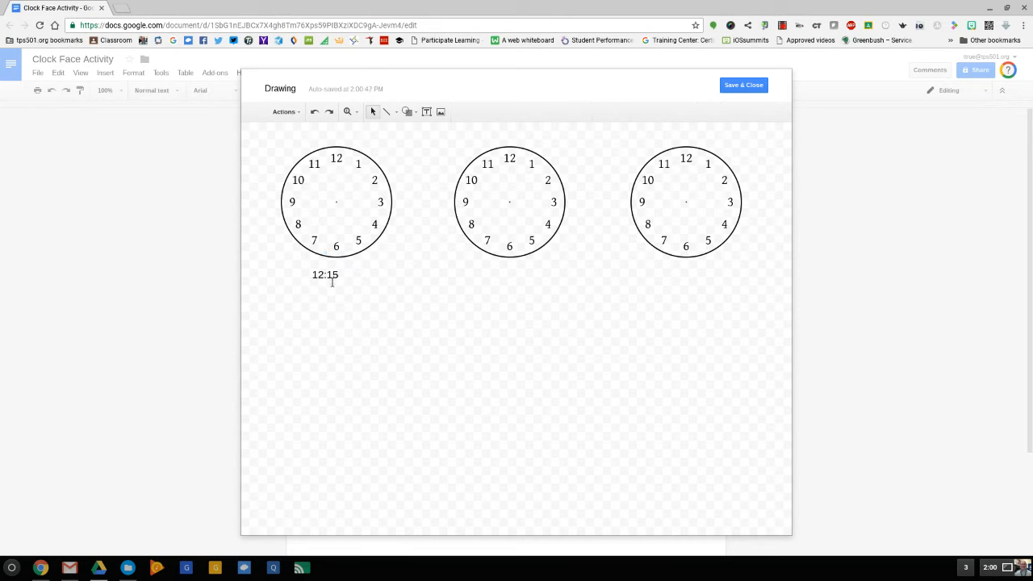
pyautogui.click(332, 280)
pyautogui.moveTo(340, 271); pyautogui.dragTo(350, 269)
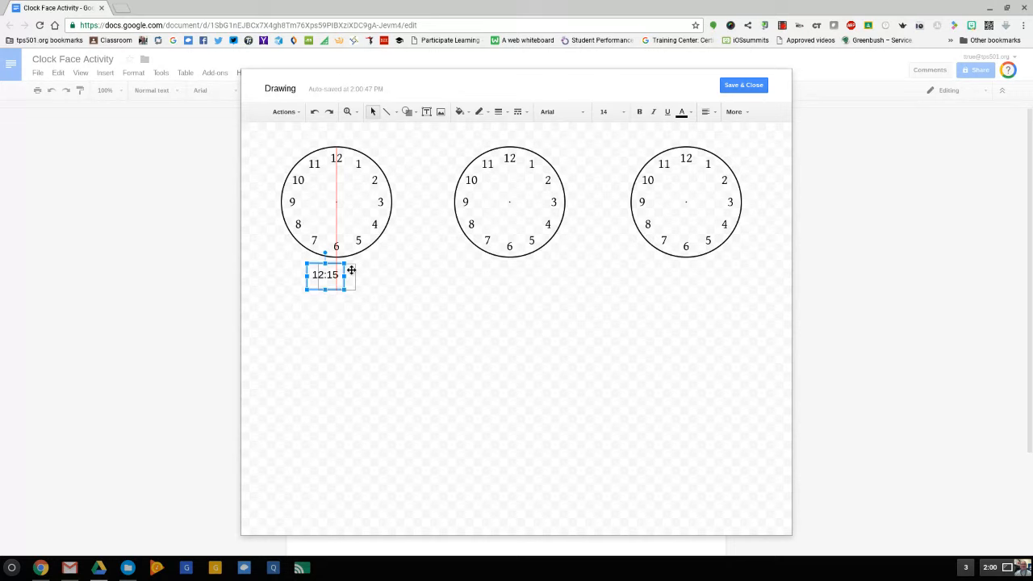
pyautogui.moveTo(351, 269); pyautogui.dragTo(350, 268)
# Step: Place a copy of the time label centred under the middle clock and change its text to 1:30
pyautogui.hotkey('ctrl', 'd')
pyautogui.moveTo(359, 300); pyautogui.dragTo(519, 293)
pyautogui.tripleClick(517, 282)
pyautogui.write('1:30')
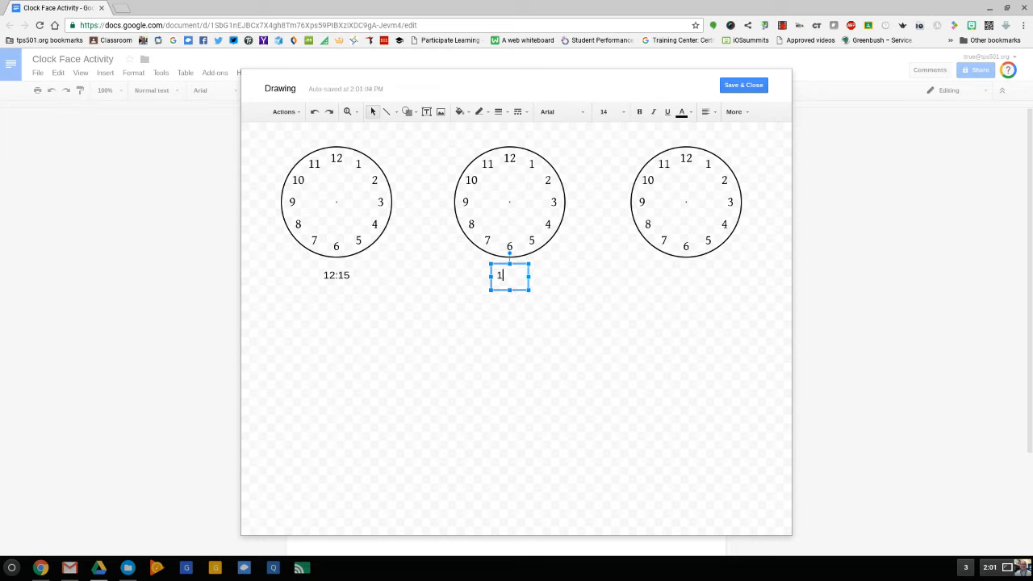
pyautogui.click(579, 302)
# Step: Place another copy of the 12:15 label under the third clock and change its text to 4:40
pyautogui.hotkey('ctrl', 'v')
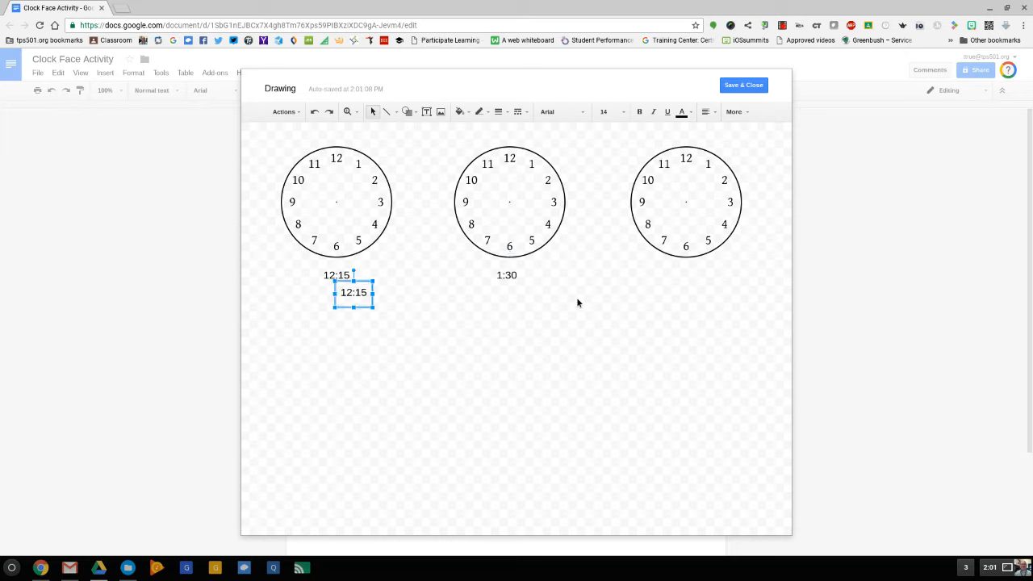
pyautogui.moveTo(368, 282); pyautogui.dragTo(699, 281)
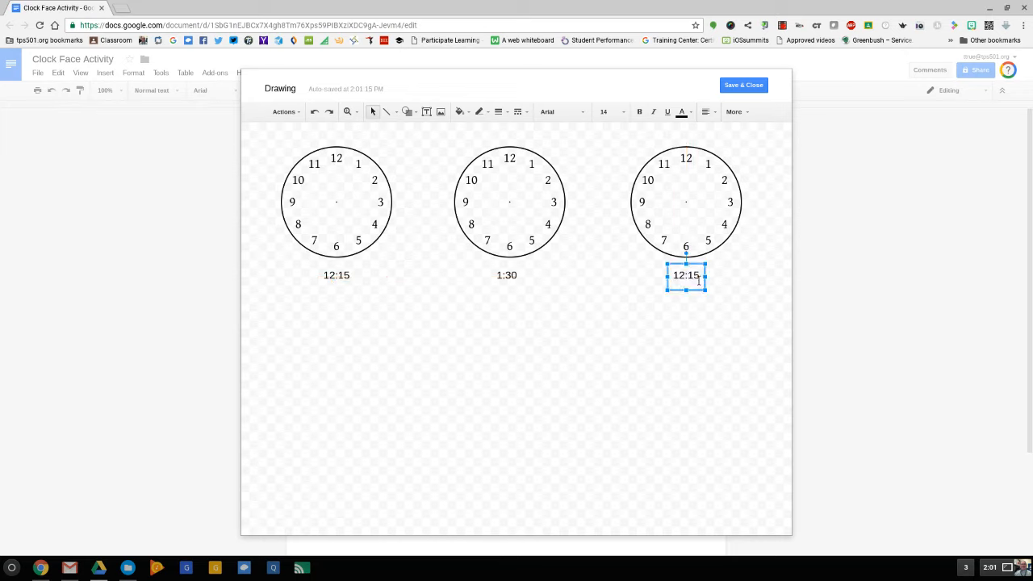
pyautogui.tripleClick(698, 281)
pyautogui.write('4:40')
pyautogui.click(651, 355)
# Step: Group all the clocks and time labels, shift the group slightly, and save the drawing into the document
pyautogui.hotkey('ctrl', 'a')
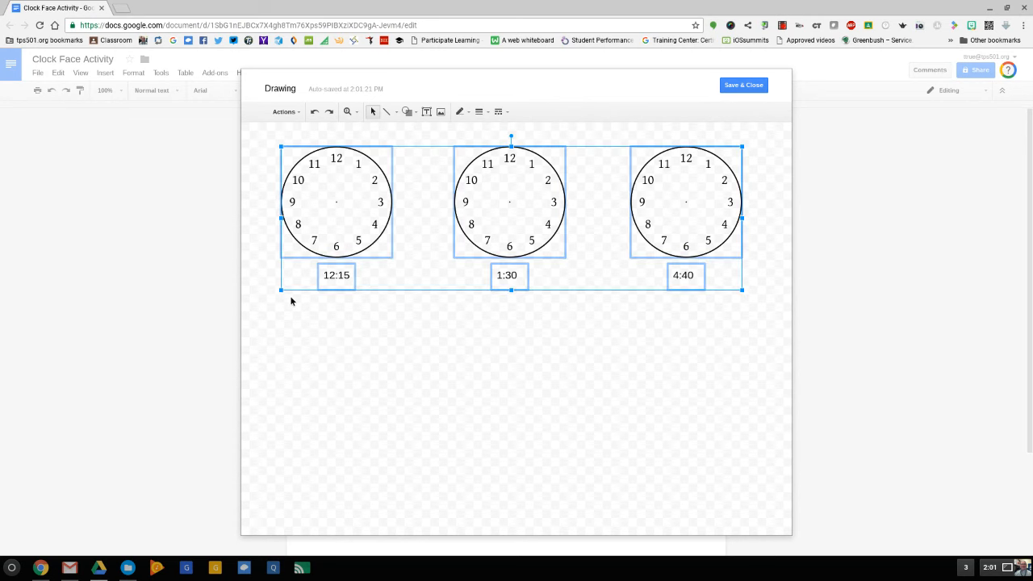
pyautogui.click(292, 113)
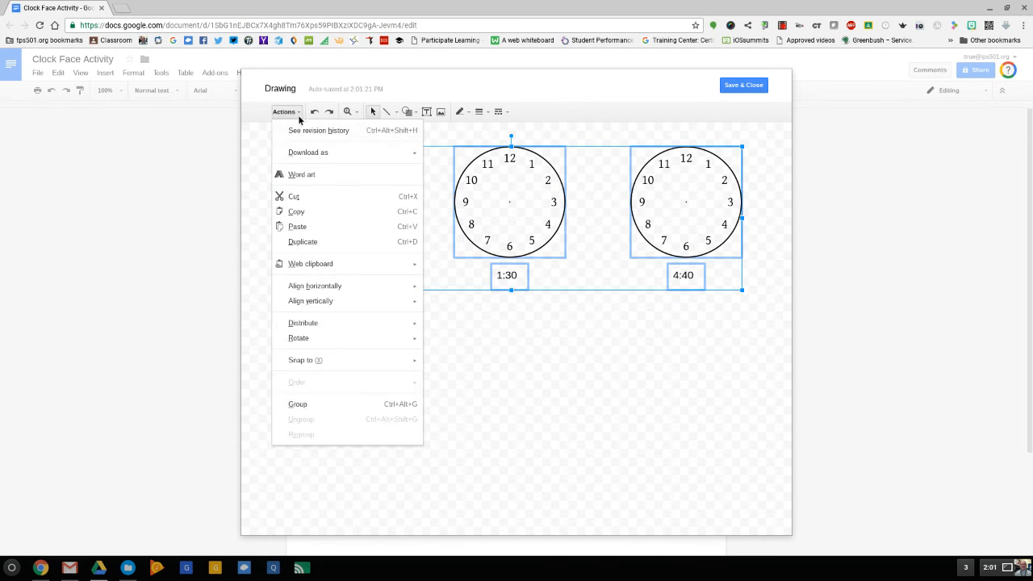
pyautogui.click(298, 404)
pyautogui.click(303, 408)
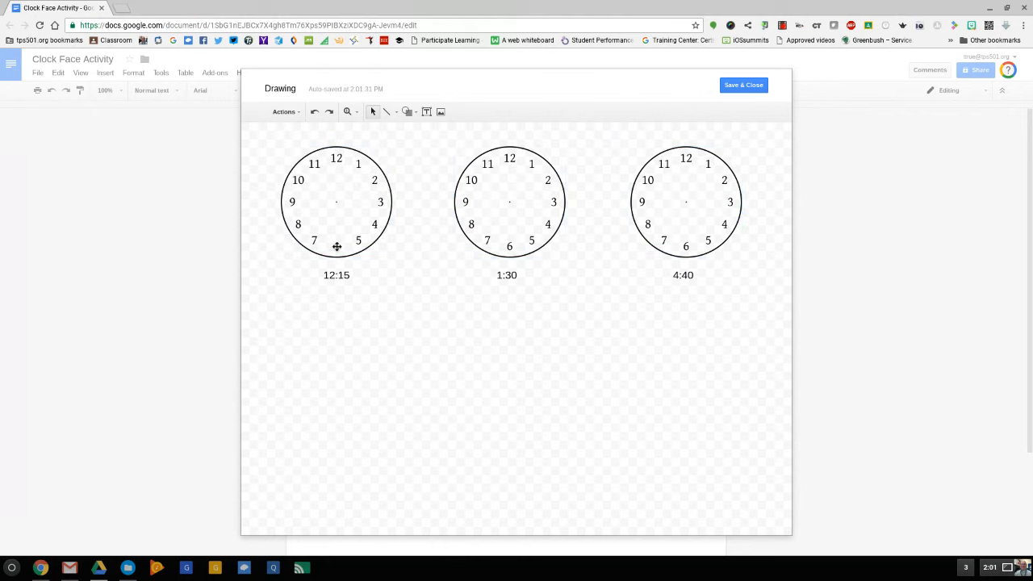
pyautogui.moveTo(336, 246)
pyautogui.mouseDown()
pyautogui.moveTo(353, 242)
pyautogui.moveTo(338, 248)
pyautogui.mouseUp()
pyautogui.click(388, 338)
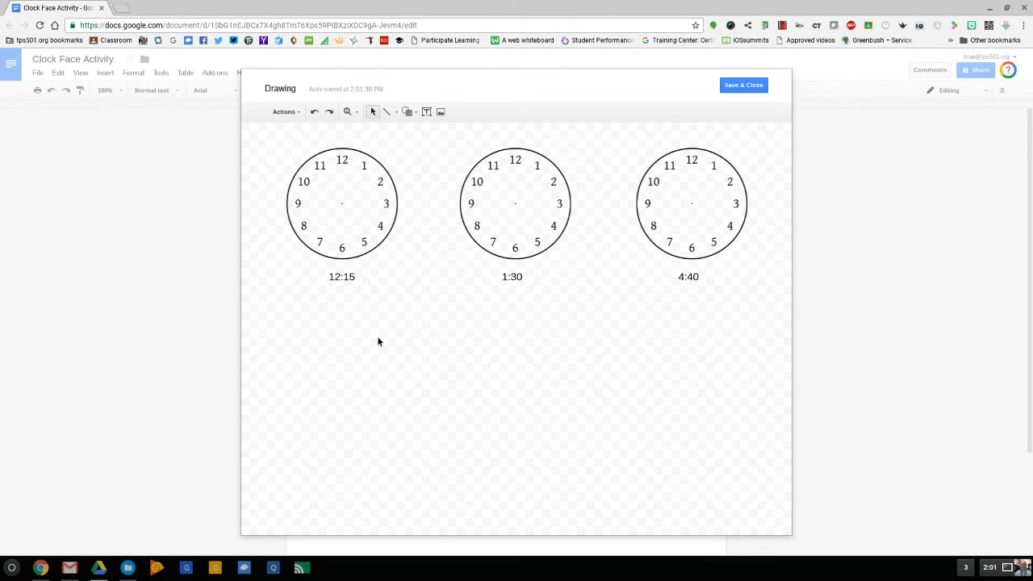
pyautogui.click(734, 87)
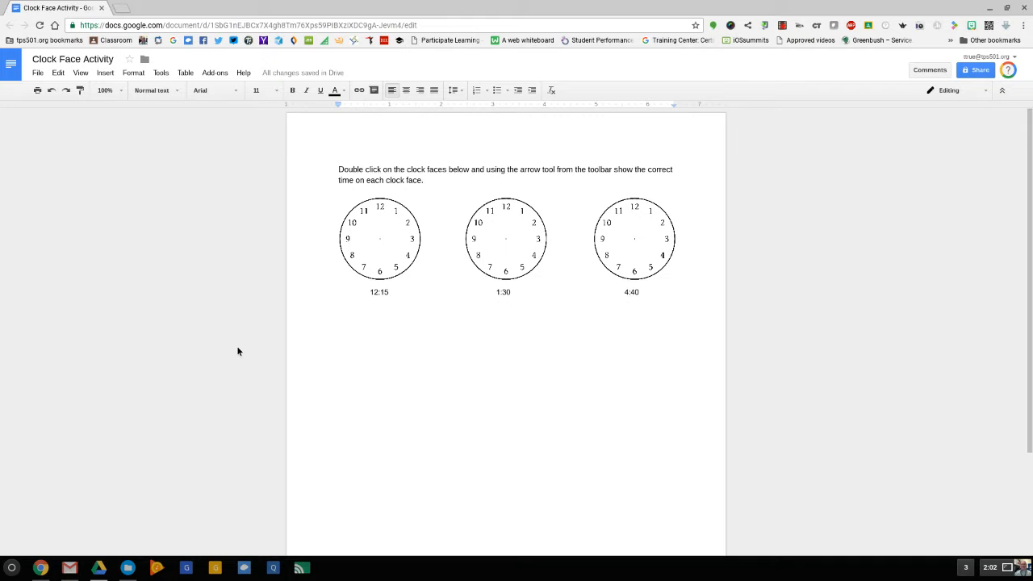
# Step: Reopen the clock drawing for editing and draw arrow hands showing 12:15 on the first clock
pyautogui.doubleClick(371, 253)
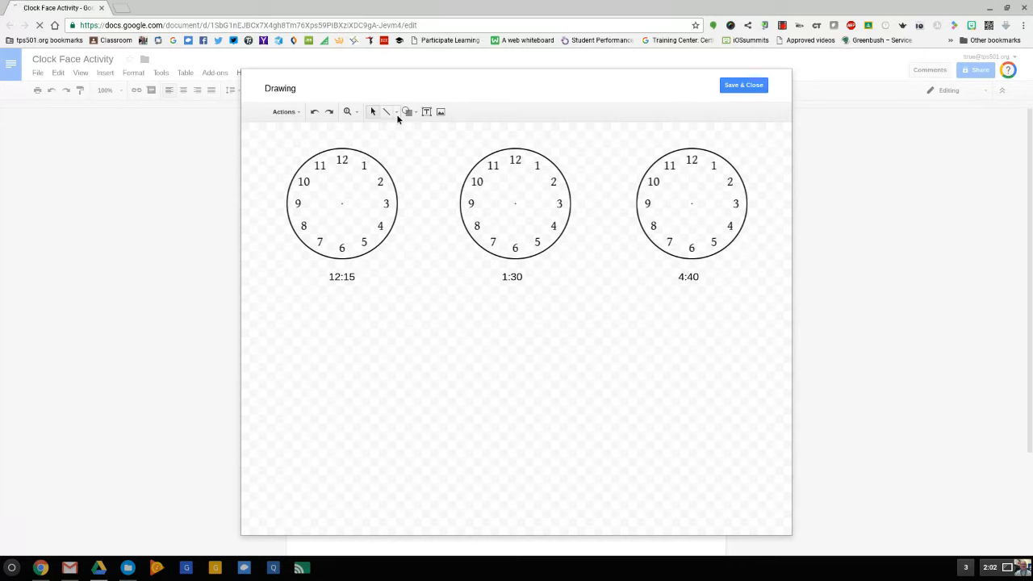
pyautogui.click(396, 114)
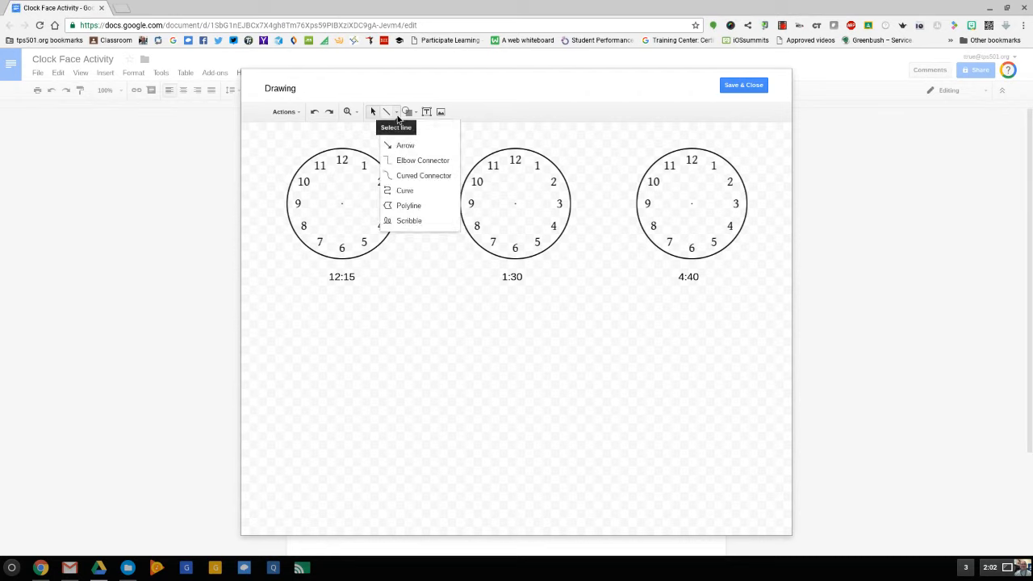
pyautogui.click(407, 148)
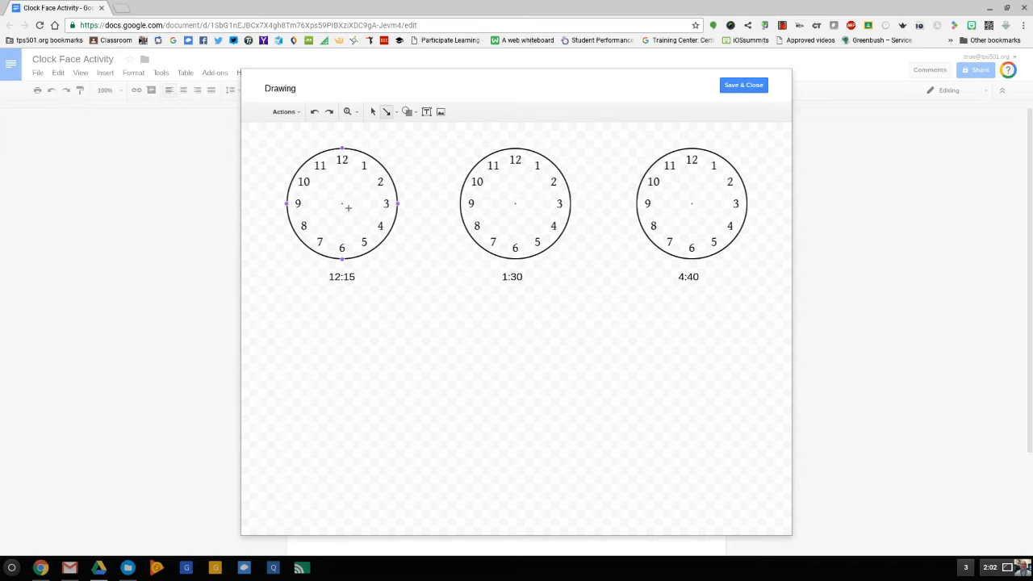
pyautogui.moveTo(342, 204)
pyautogui.mouseDown()
pyautogui.moveTo(342, 184)
pyautogui.moveTo(353, 208)
pyautogui.moveTo(384, 208)
pyautogui.mouseUp()
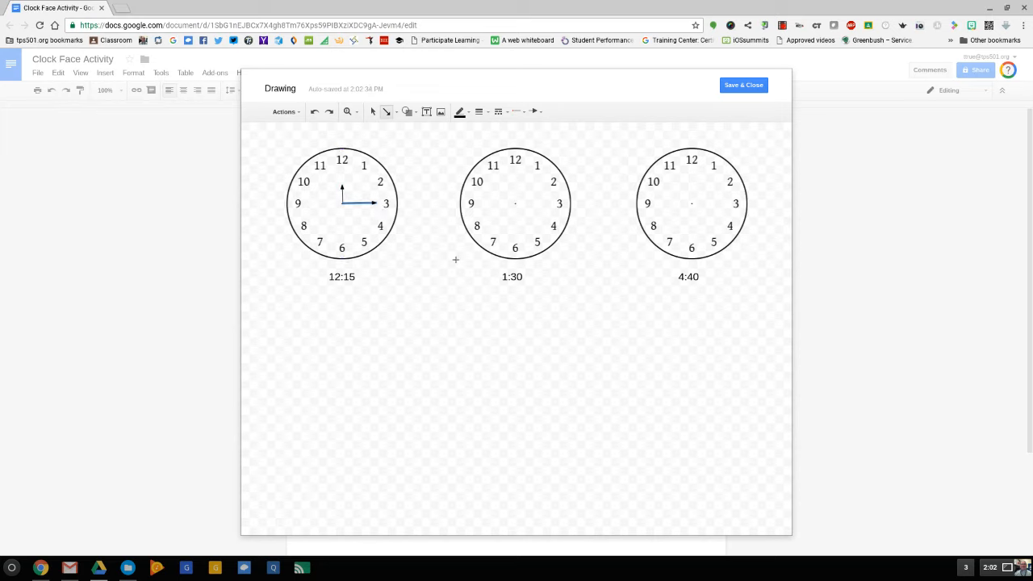
# Step: Draw arrow hands for 1:30 on the middle clock and 4:40 on the third, and save the drawing
pyautogui.moveTo(522, 209); pyautogui.dragTo(515, 244)
pyautogui.moveTo(700, 209)
pyautogui.mouseDown()
pyautogui.moveTo(721, 227)
pyautogui.moveTo(680, 212)
pyautogui.moveTo(662, 220)
pyautogui.mouseUp()
pyautogui.click(742, 86)
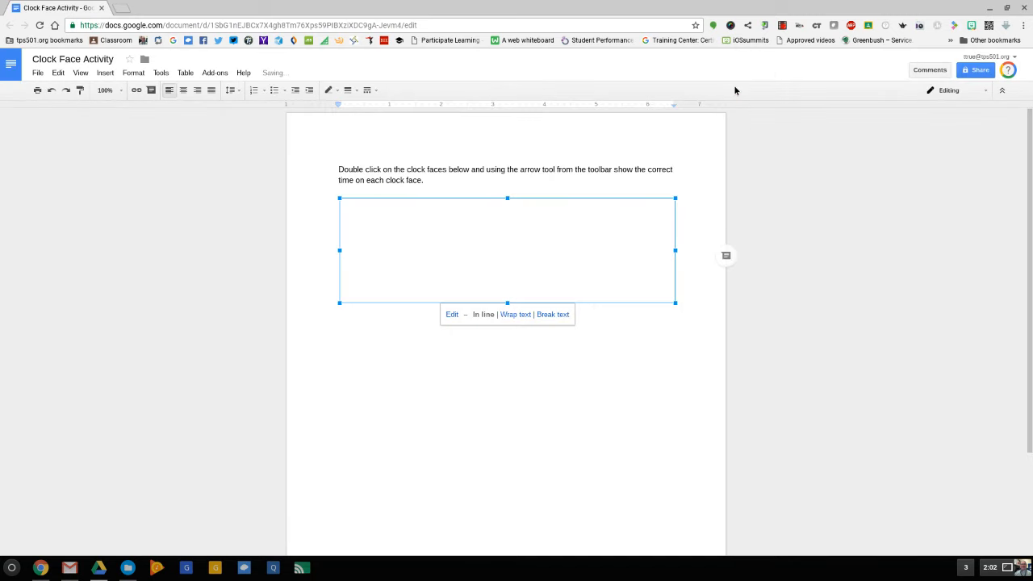